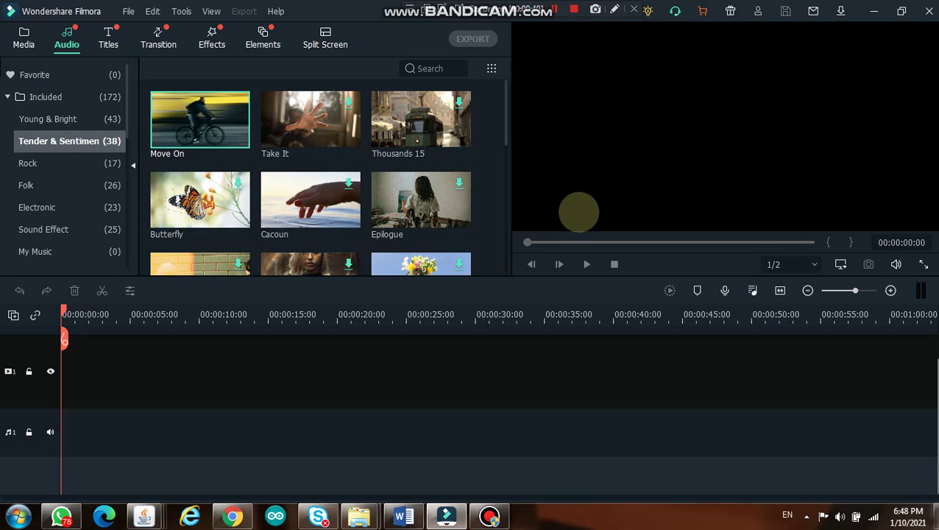
Add the Take It music to the start of the audio track and preview the Move On track.
click(346, 102)
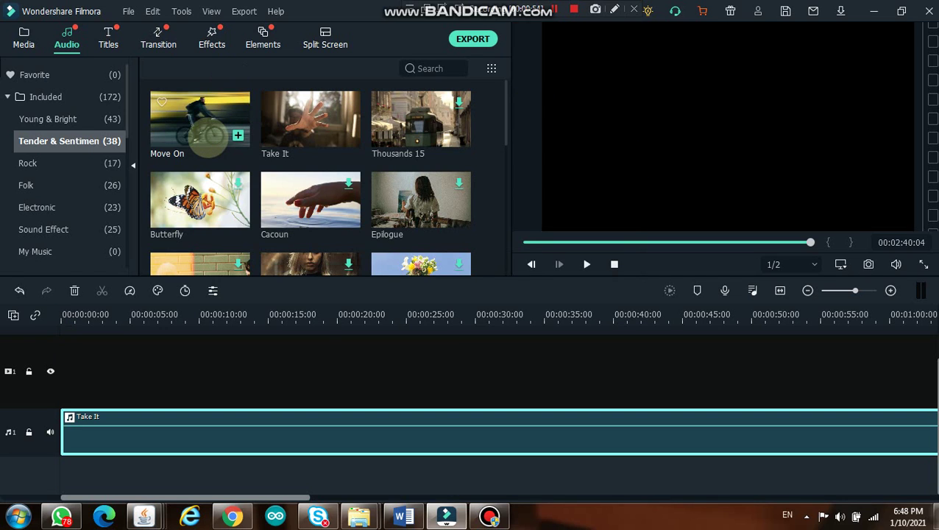
click(208, 137)
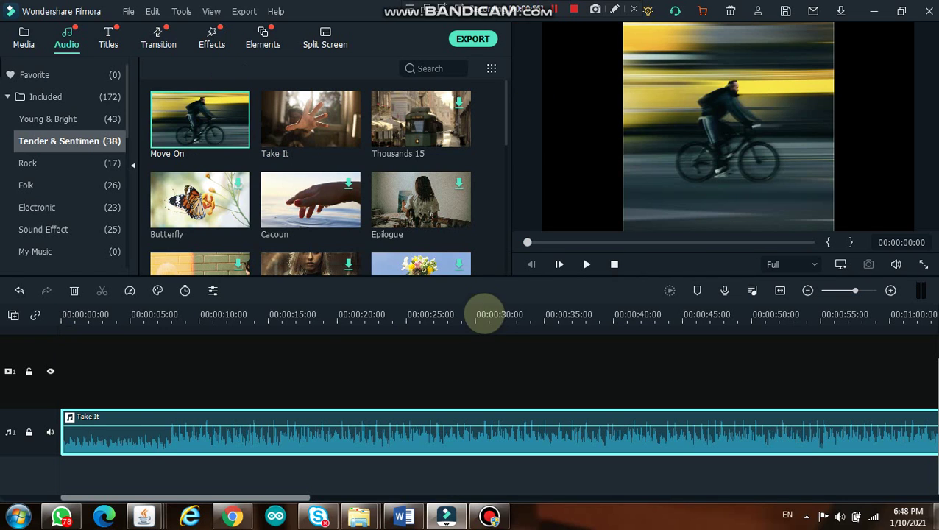
click(586, 264)
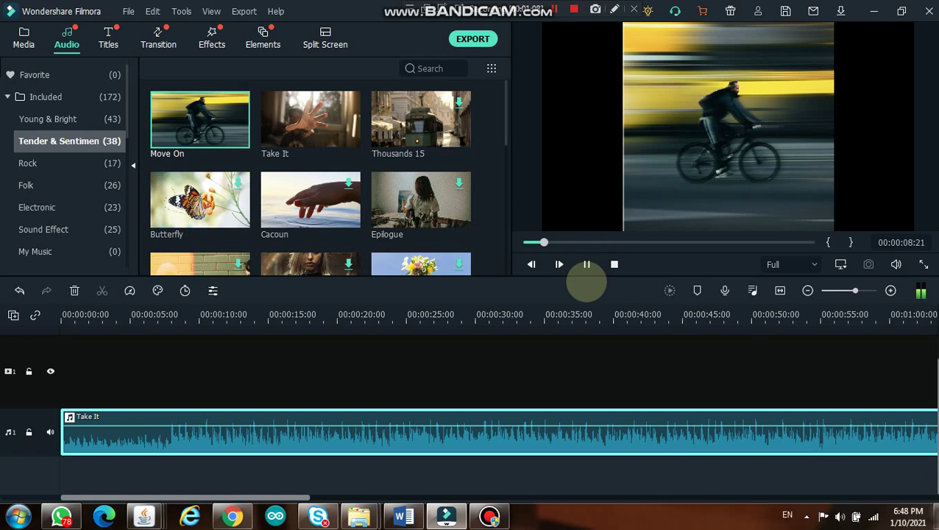
click(587, 264)
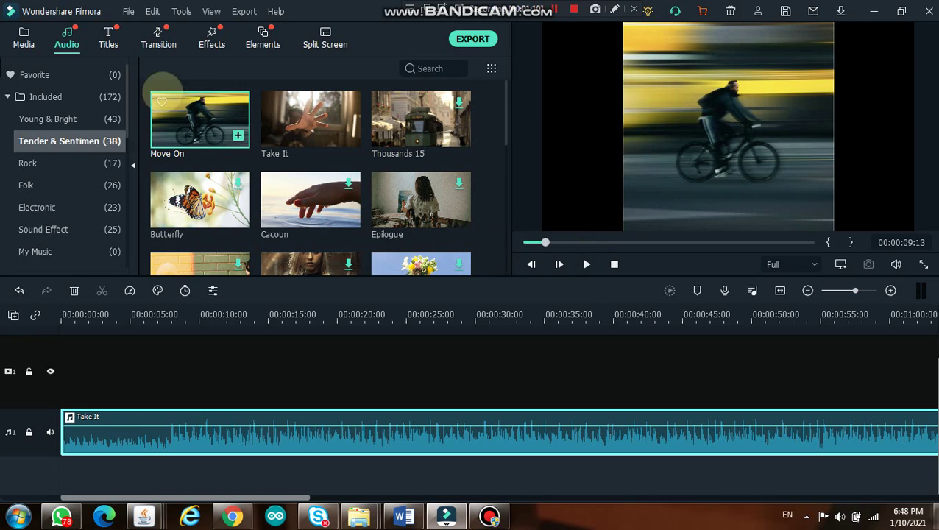
Place the sample videos Travel 01, Travel 02, Travel 03 and Travel 04 in sequence at the start of the video track.
click(27, 44)
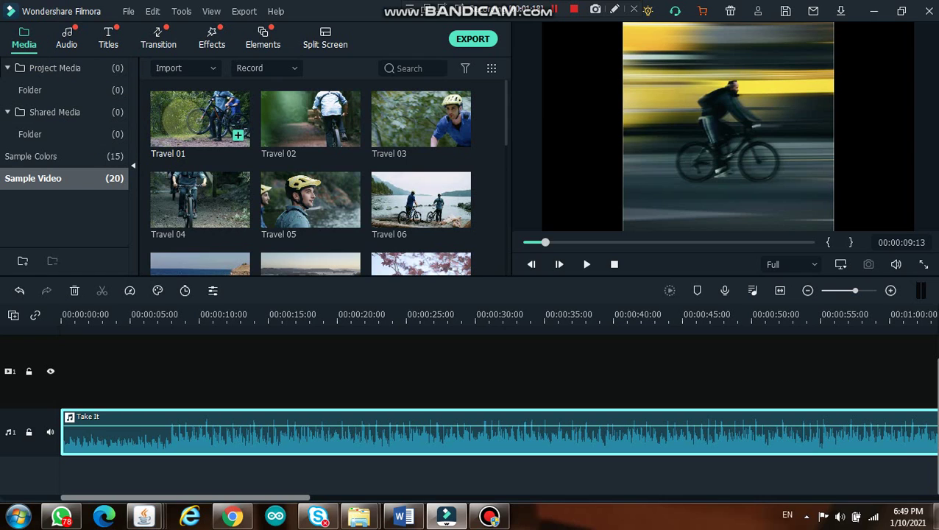
drag(182, 120, 57, 361)
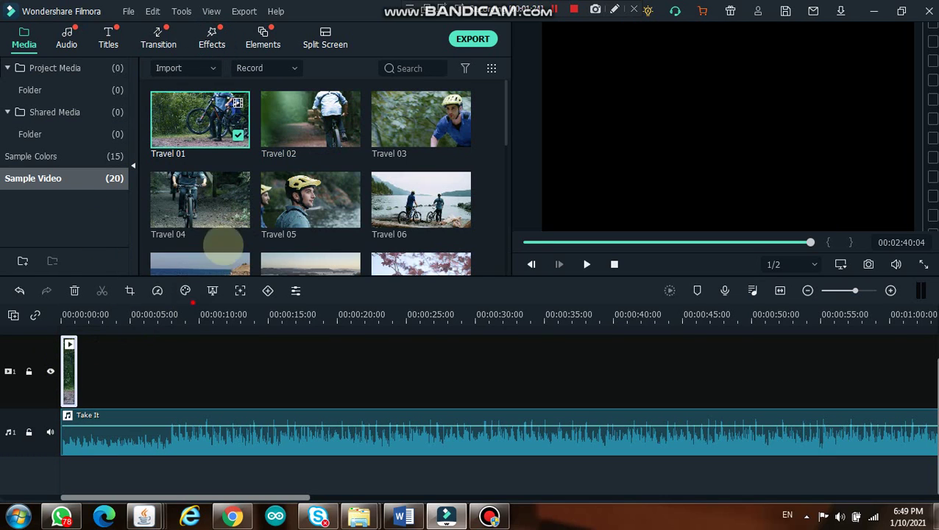
drag(317, 136, 88, 397)
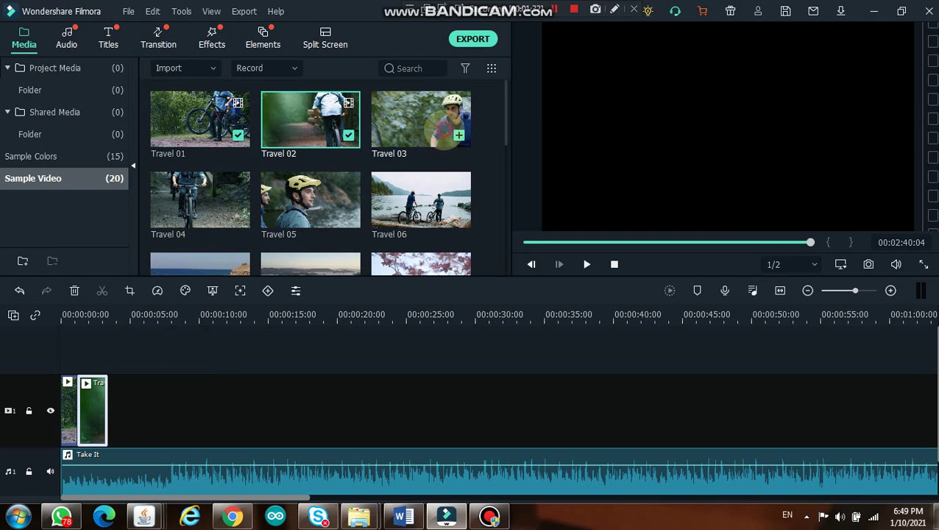
click(435, 126)
drag(330, 234, 105, 423)
drag(177, 234, 143, 406)
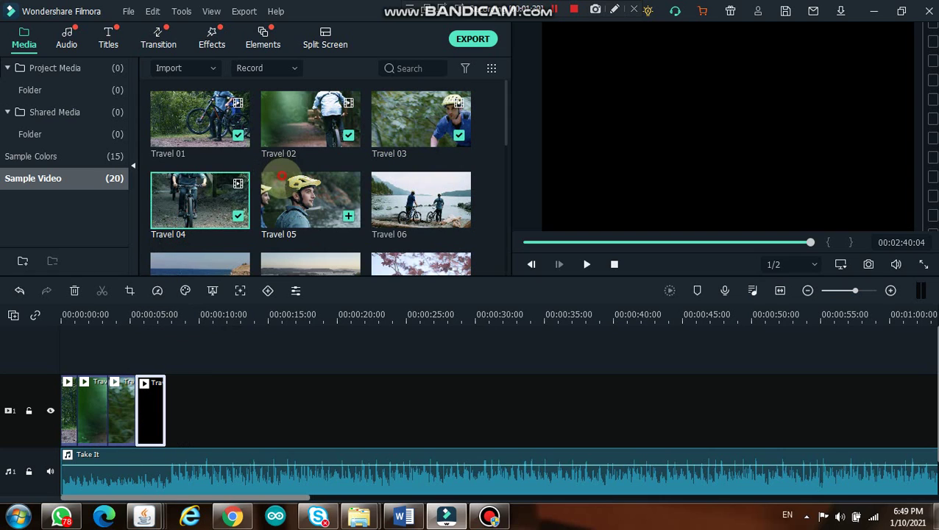
drag(283, 184, 192, 401)
right_click(192, 401)
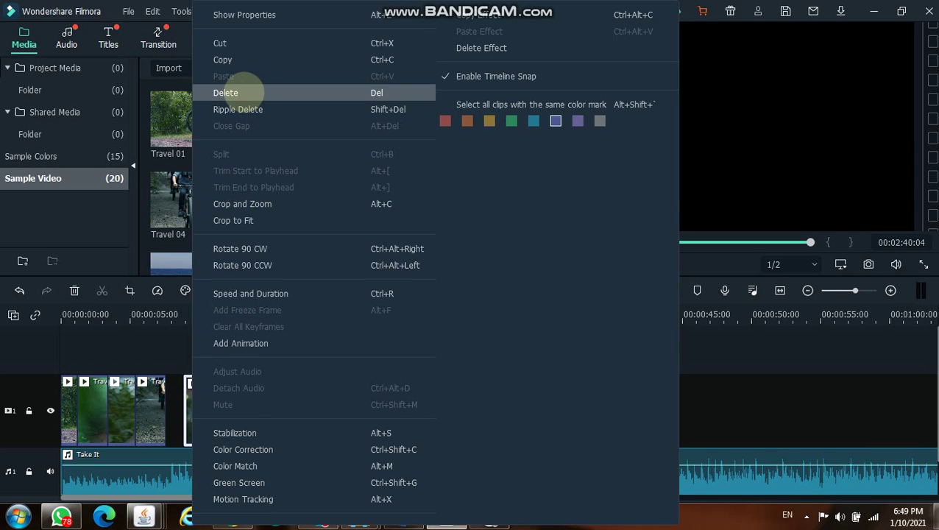
click(243, 92)
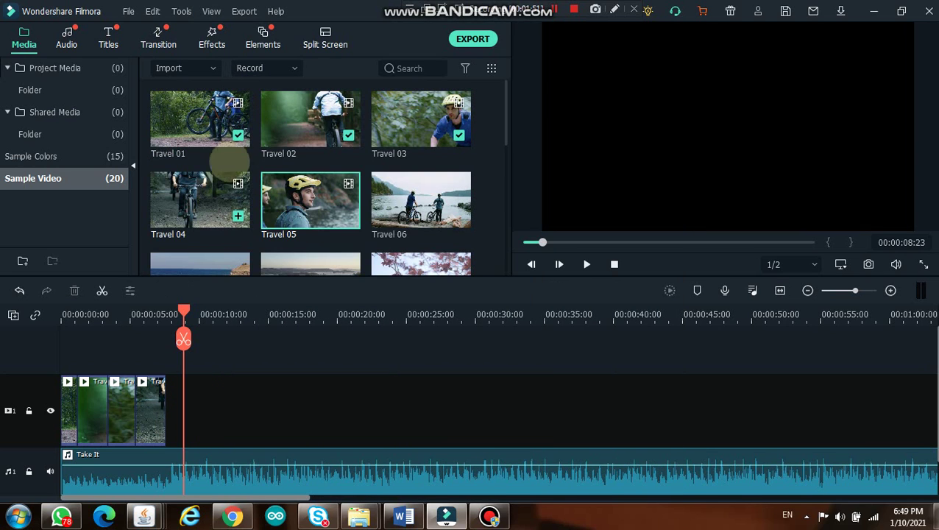
Step the playhead back to the end of Travel 04, then append the sample videos Travel 05 and Travel 06 without gaps.
key(Left)
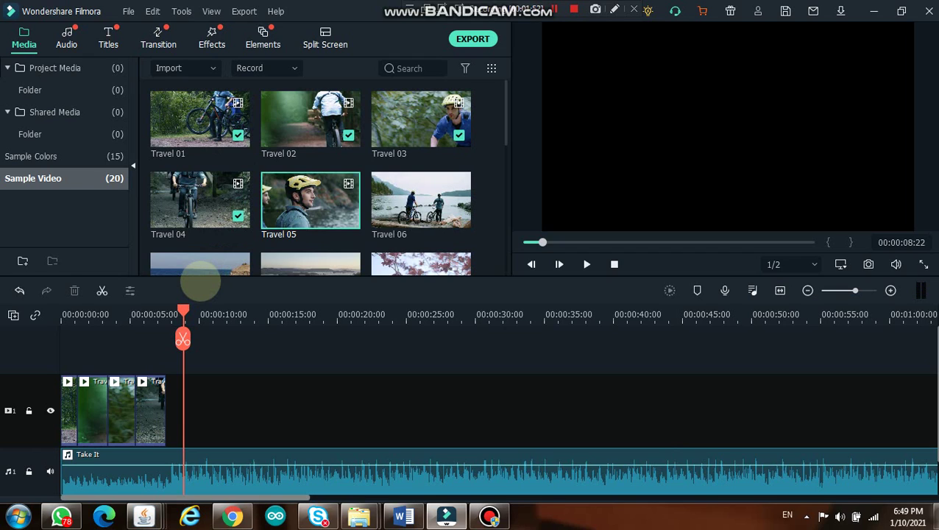
key(Left)
key(Left)
key(Left)
key(Left)
key(Left)
key(Left)
key(Left)
key(Left)
key(Left)
key(Left)
key(Left)
key(Left)
key(Left)
key(Left)
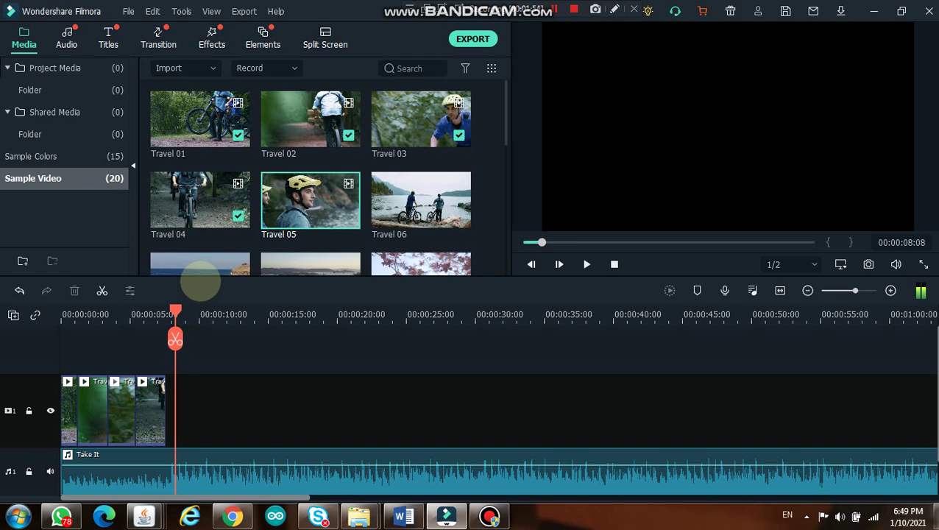
key(Left)
key(Left)
key(Left)
key(Left)
key(Left)
key(Left)
key(Left)
key(Left)
key(Left)
key(Left)
key(Left)
key(Left)
key(Left)
key(Left)
key(Left)
key(Left)
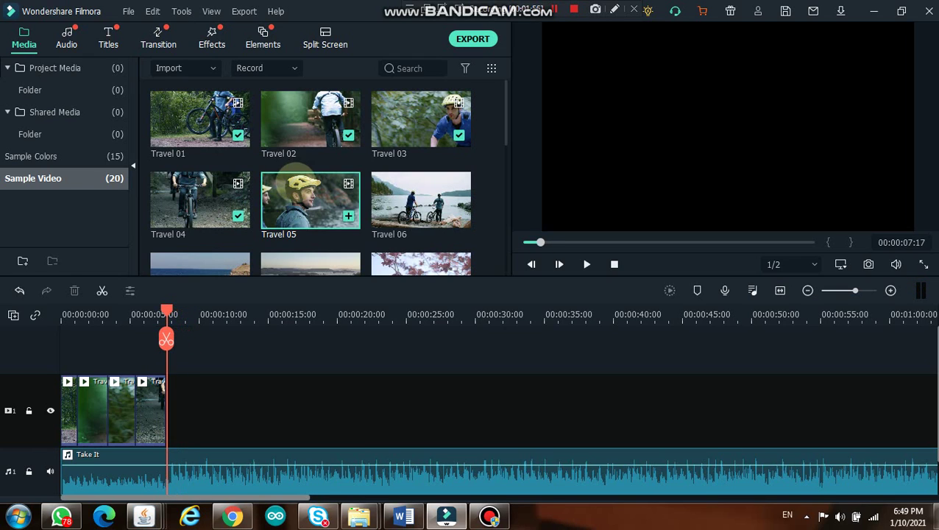
drag(294, 181, 159, 414)
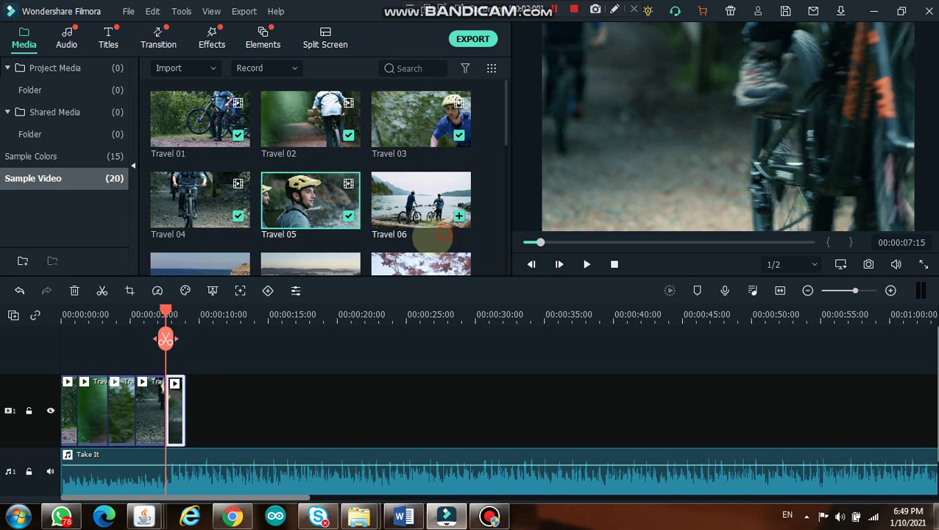
drag(444, 234, 189, 381)
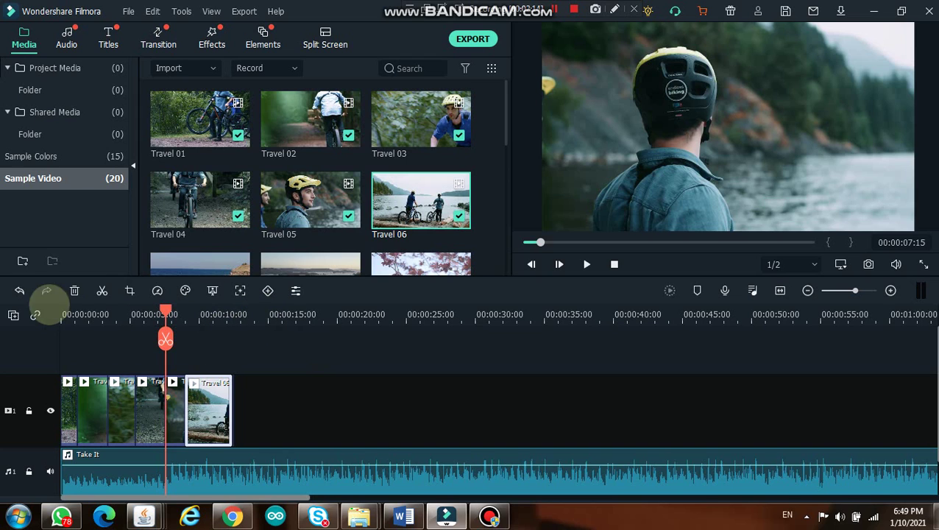
Return the playhead to the timeline start and pick the Basic 6 title from the title library.
drag(165, 340, 10, 324)
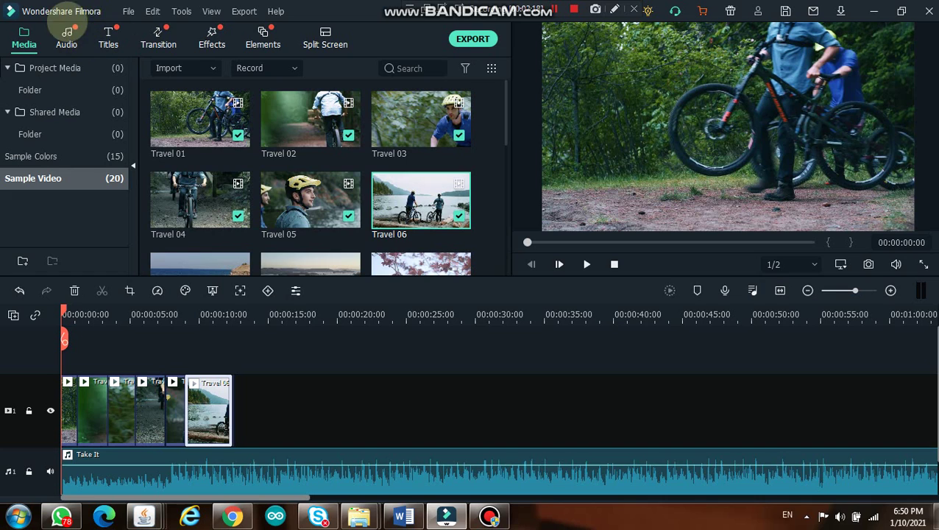
click(108, 42)
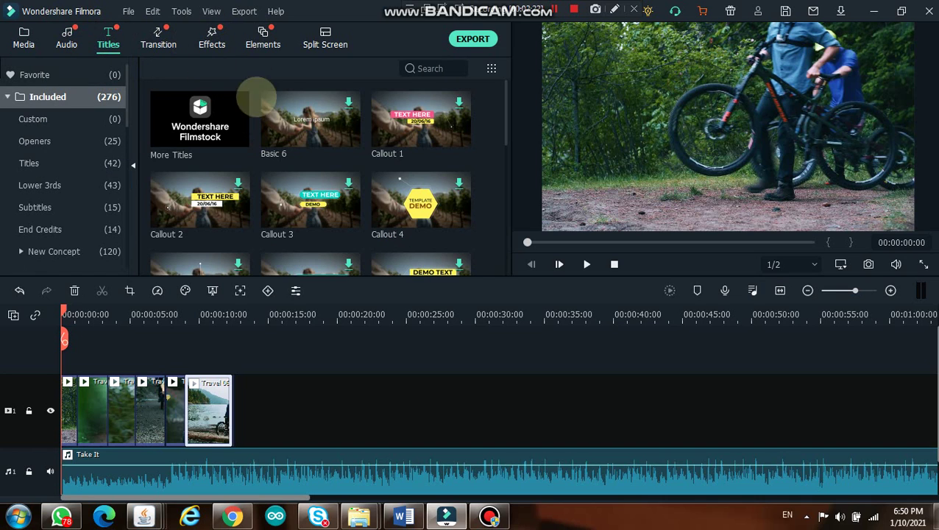
mouse_move(307, 103)
click(347, 98)
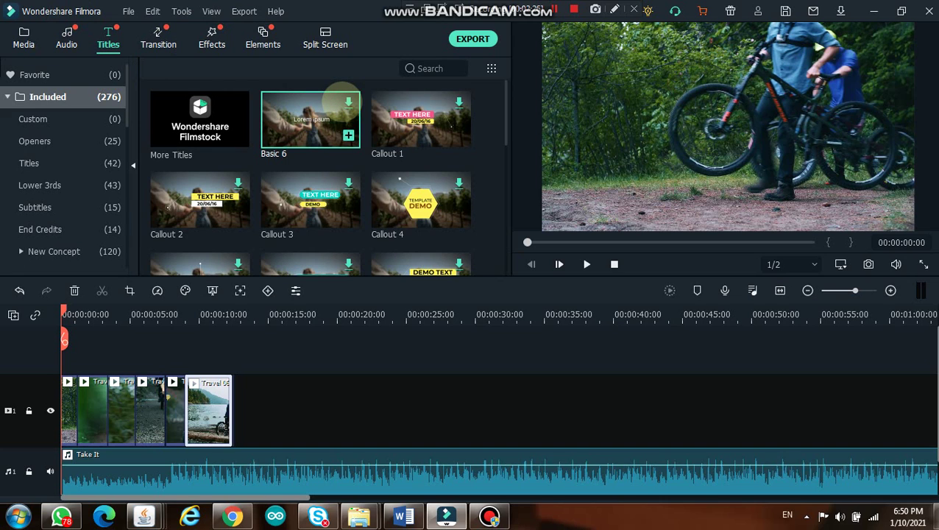
Bring up the Sticky Keys prompt and accept turning Sticky Keys on.
key(shift)
key(shift)
key(shift)
key(shift)
key(shift)
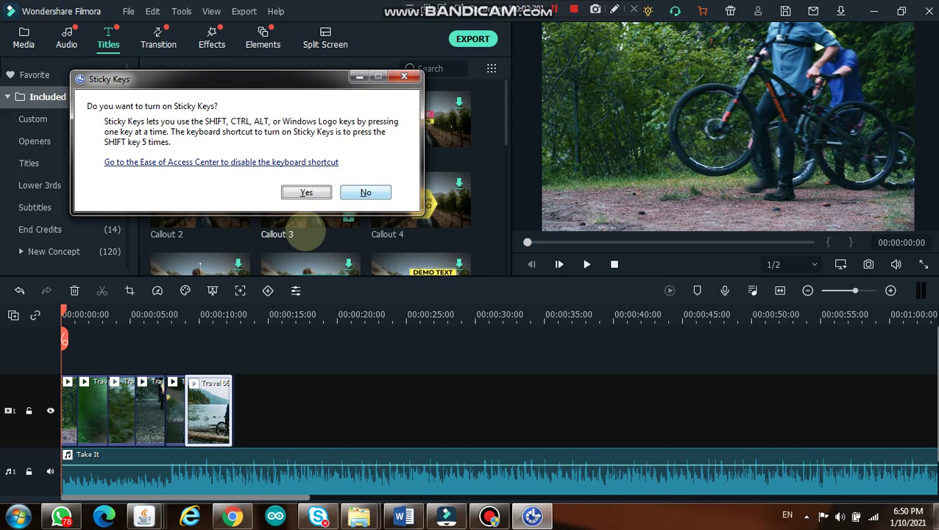
click(305, 184)
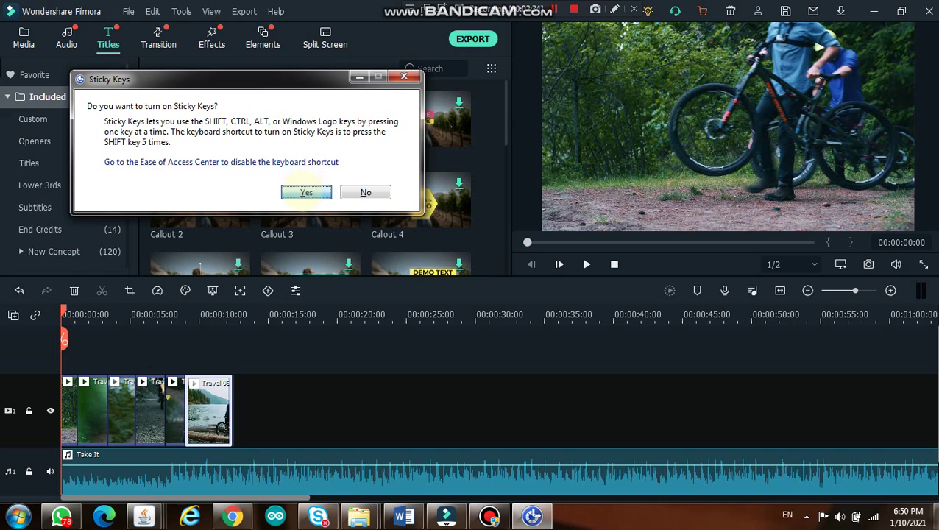
click(305, 191)
click(306, 192)
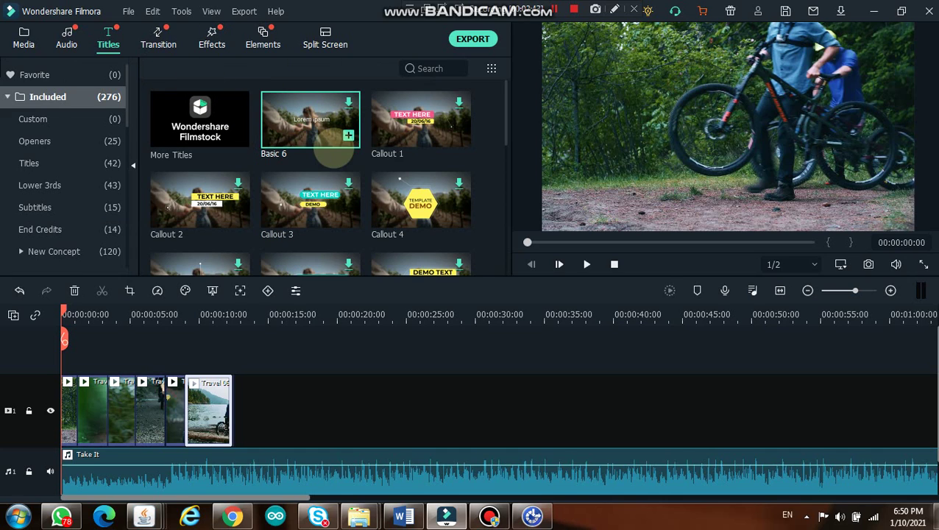
Download the Basic 6 title and place it directly after the Travel 06 clip on the video track.
click(333, 150)
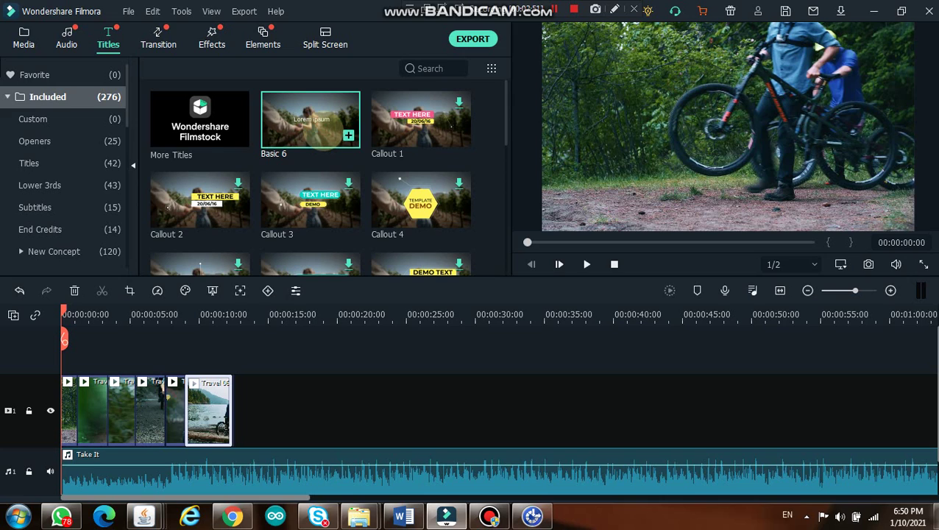
drag(323, 131, 249, 412)
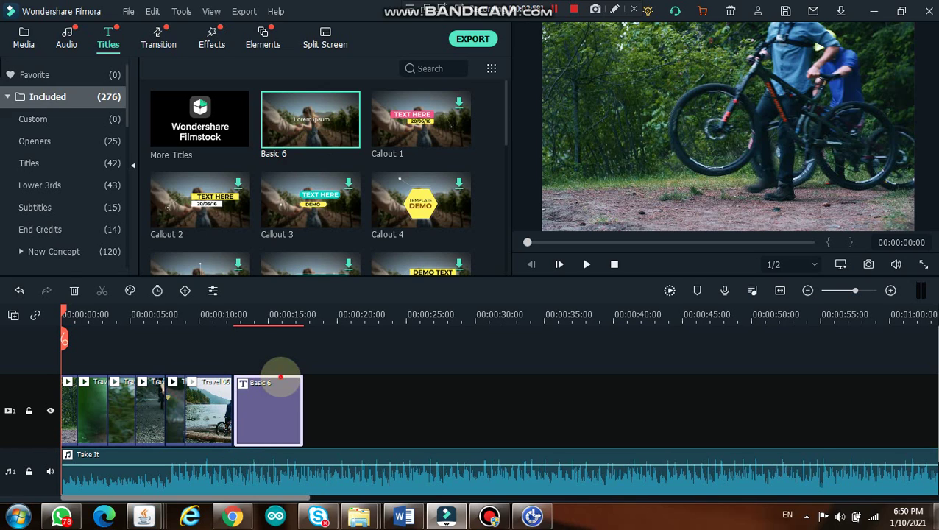
click(279, 383)
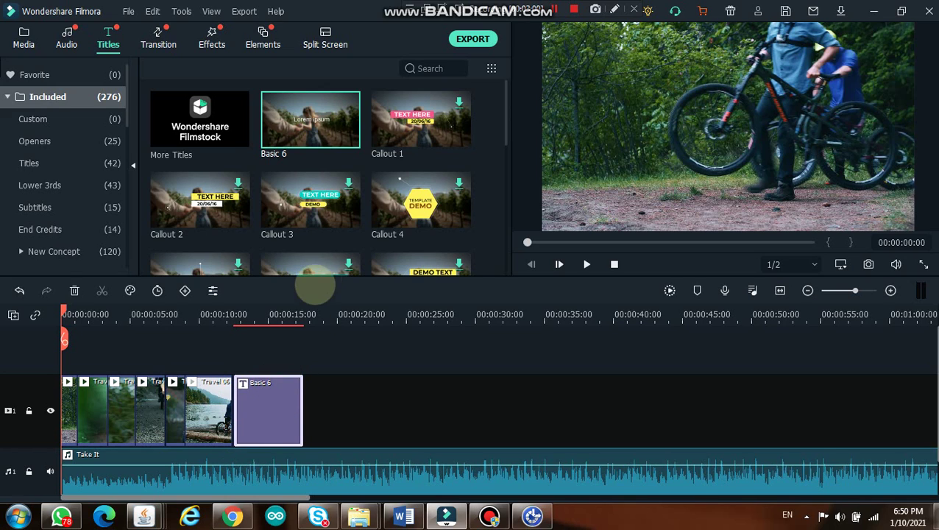
Download the Electricity Energy 2 element and insert it into the video track within the later part of the Travel 06 clip.
click(212, 37)
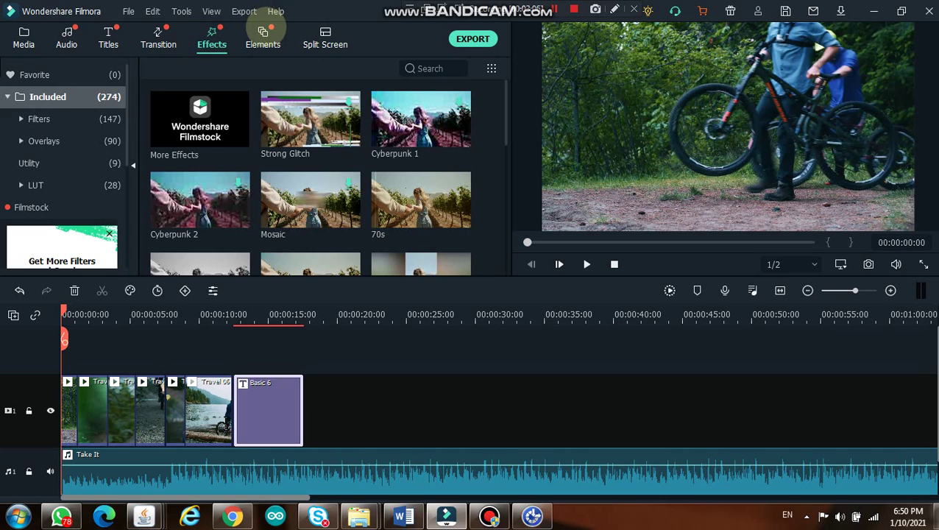
click(263, 34)
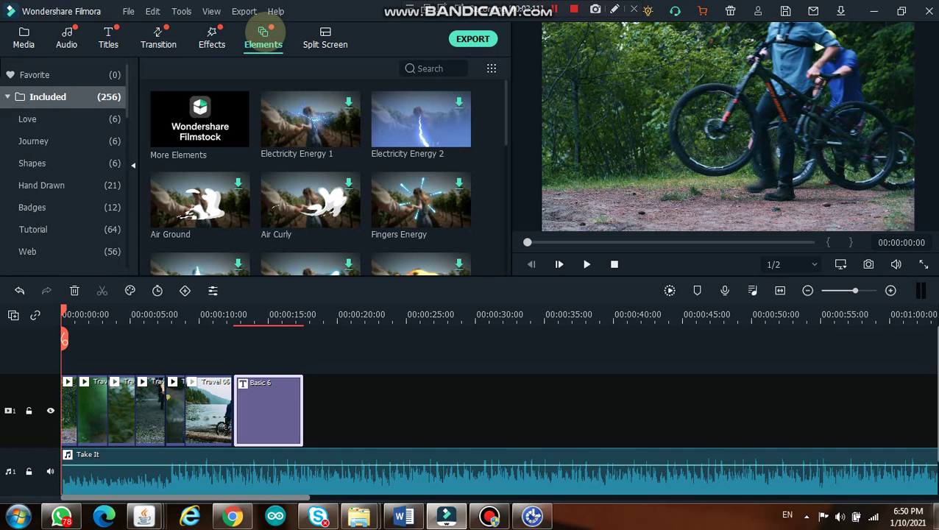
click(402, 120)
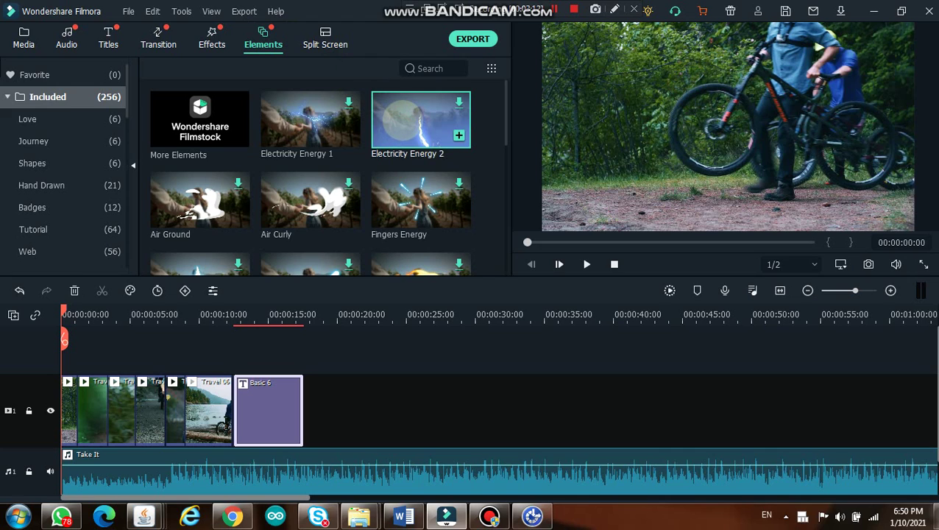
click(410, 129)
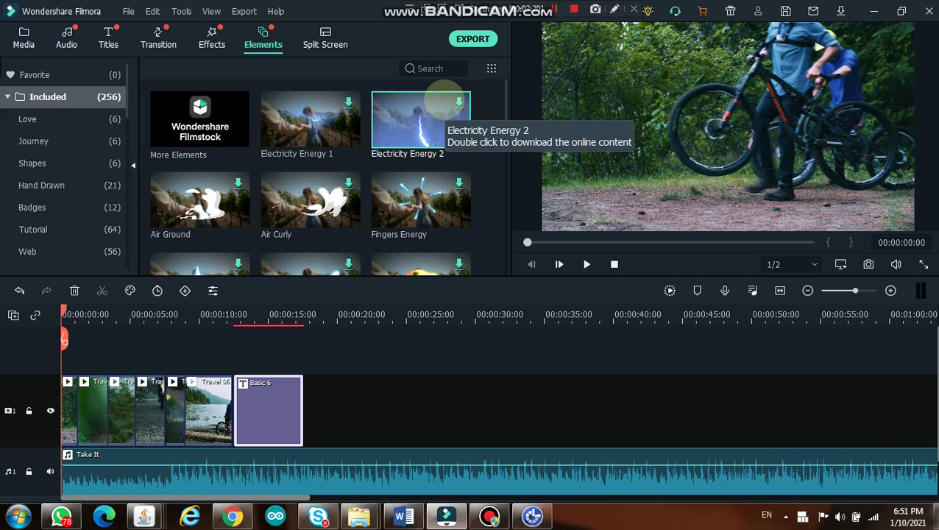
right_click(443, 102)
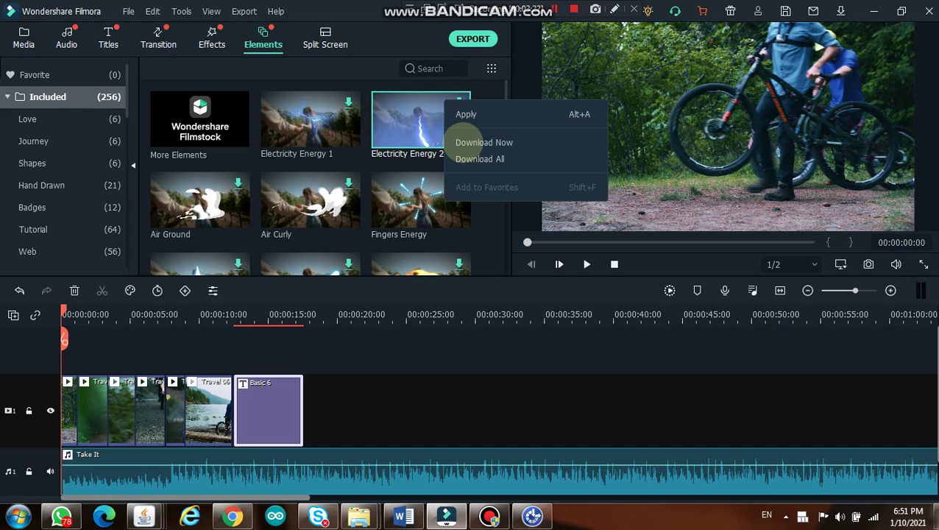
click(477, 142)
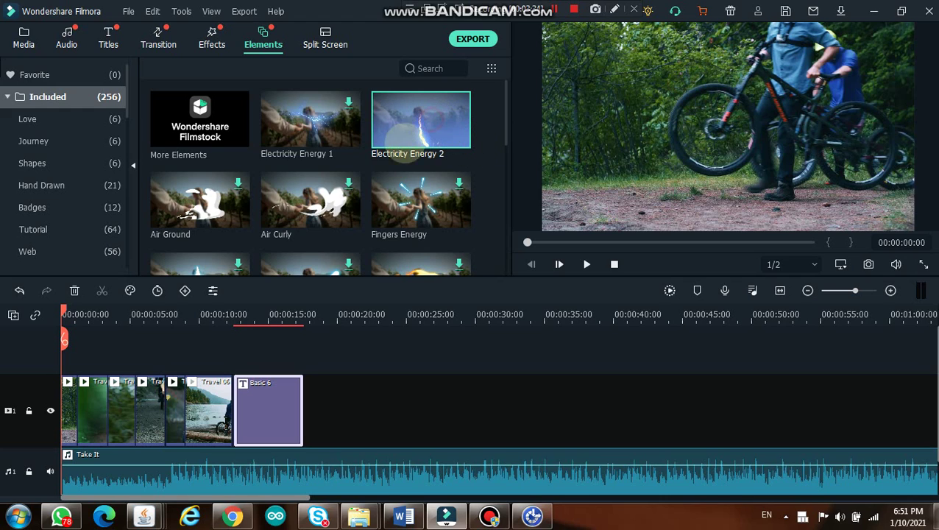
click(383, 363)
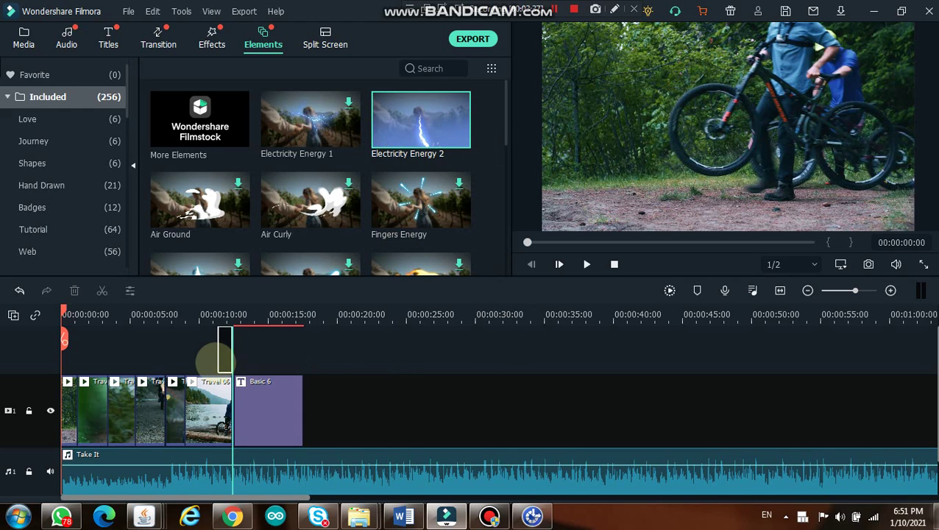
drag(221, 361, 214, 379)
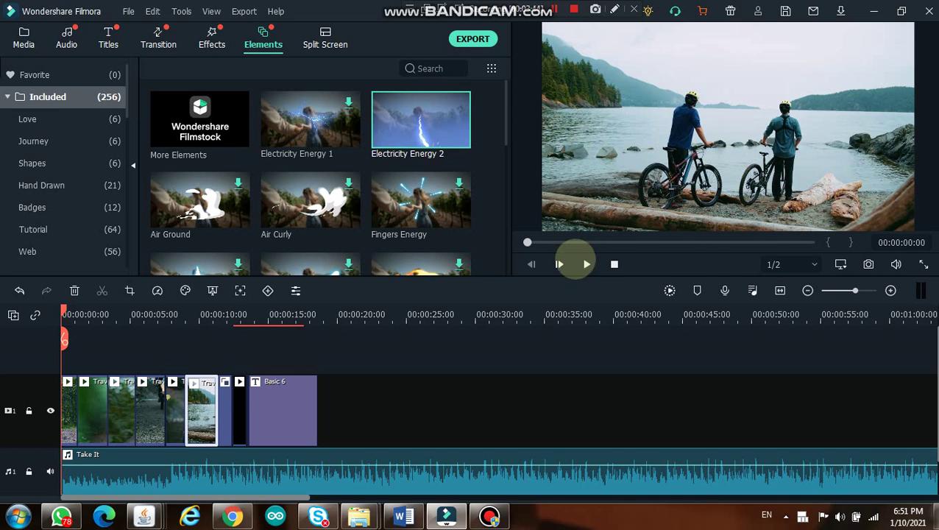
Play back the assembled timeline, move the playhead to 00:00:17:11 within the Basic 6 title, and close the clip settings.
click(587, 264)
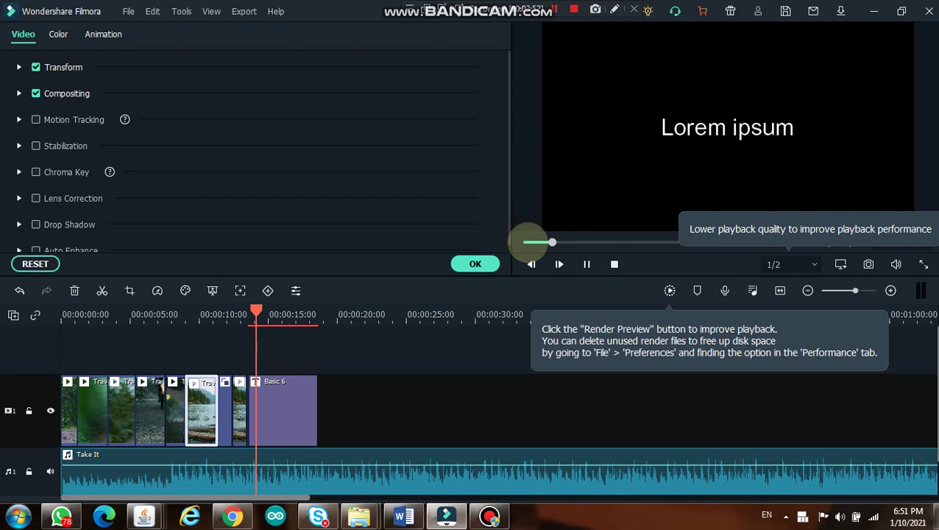
click(300, 316)
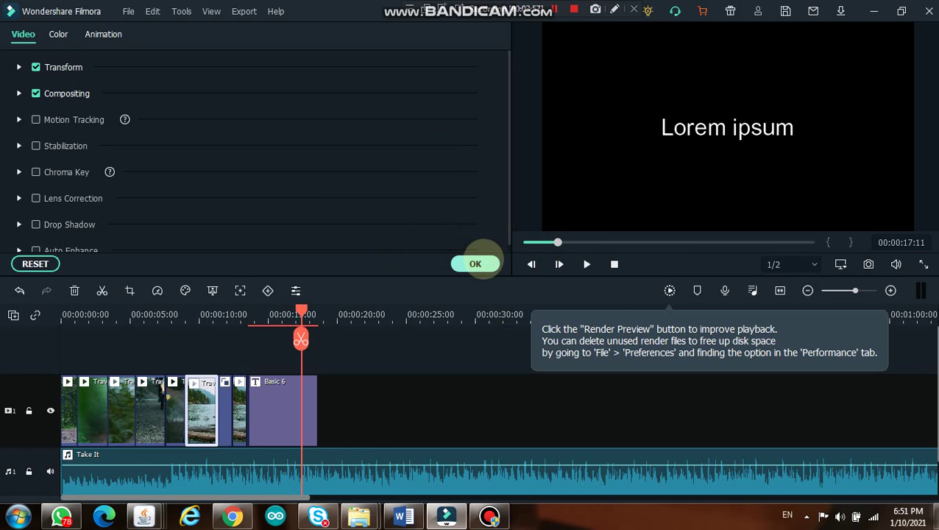
click(476, 263)
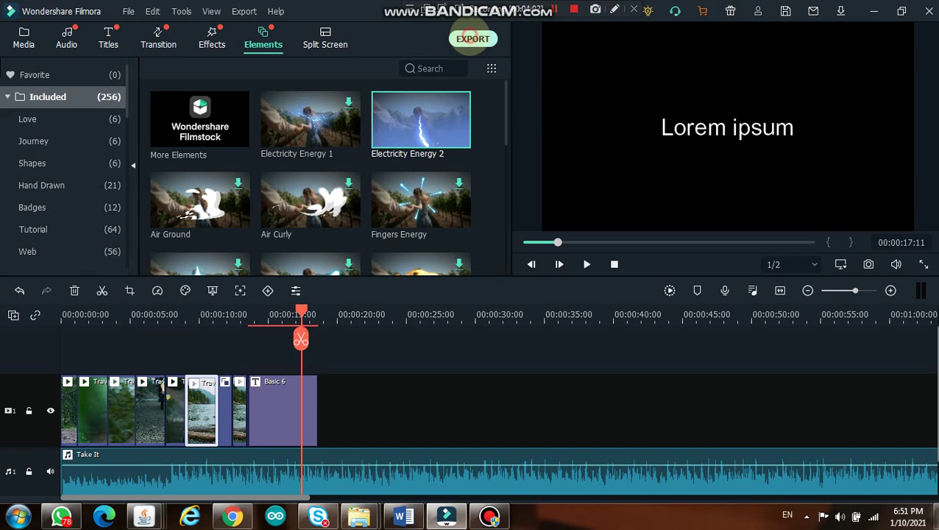
Export the project with a watermark as a local MP4 named My Video with GPU acceleration enabled, and skip the survey.
click(472, 38)
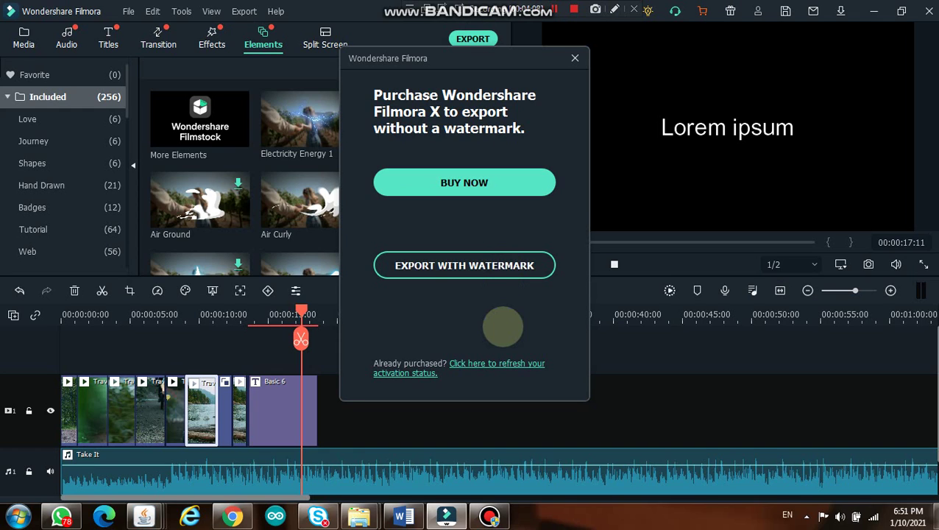
click(505, 274)
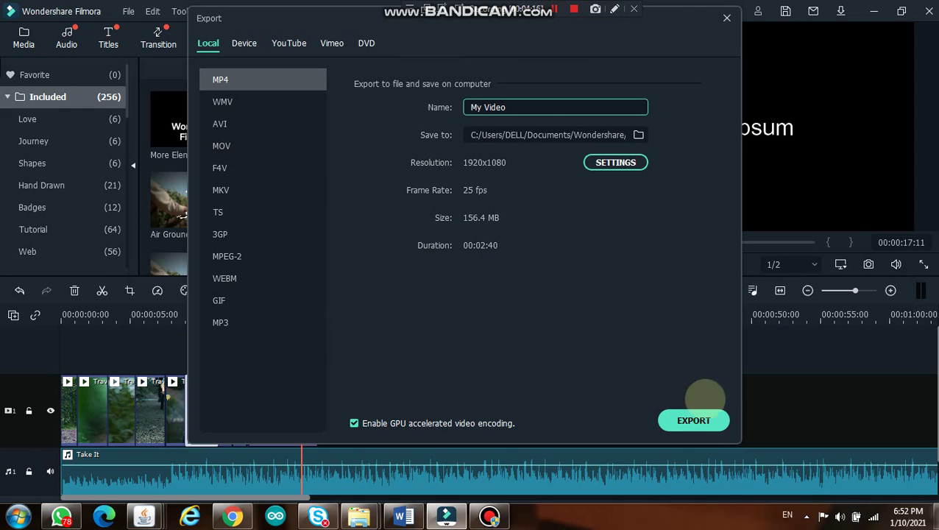
click(711, 429)
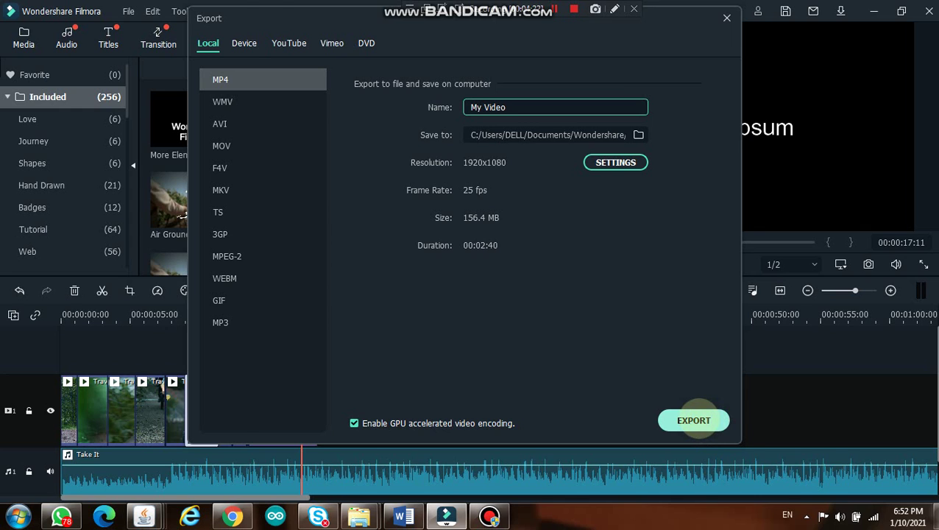
click(693, 421)
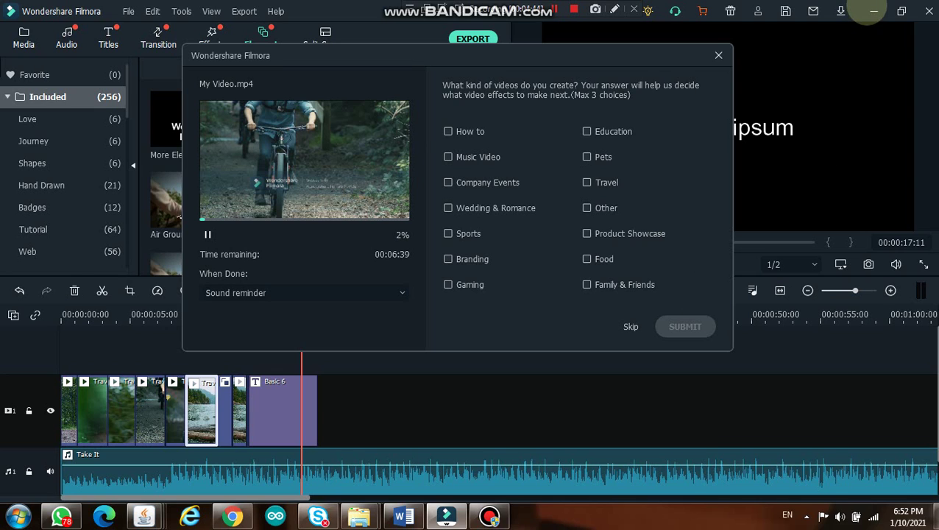
click(629, 325)
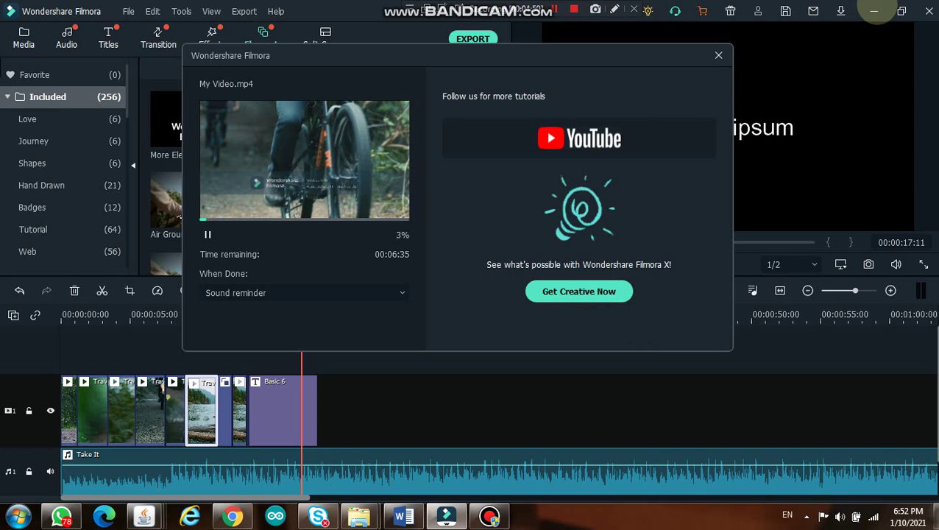
Abort the running export of My Video.mp4 and close the export progress window.
click(718, 55)
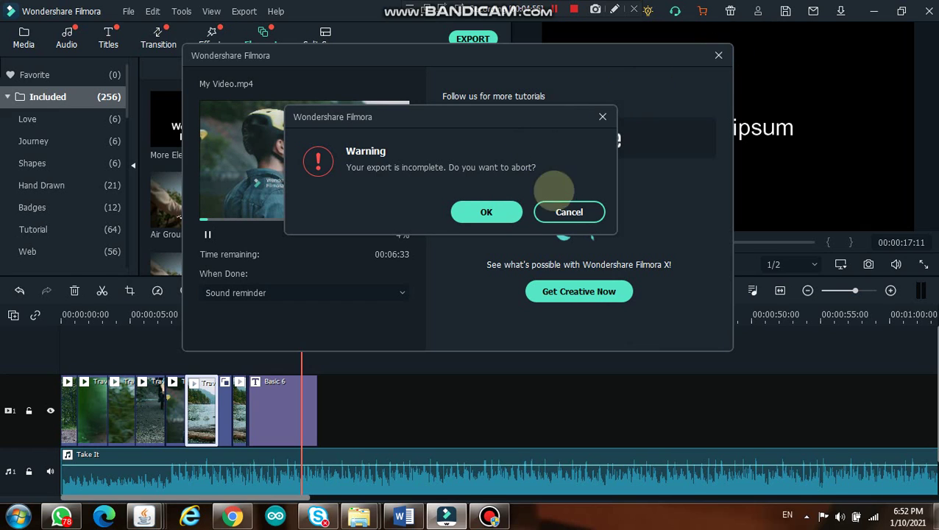
click(578, 212)
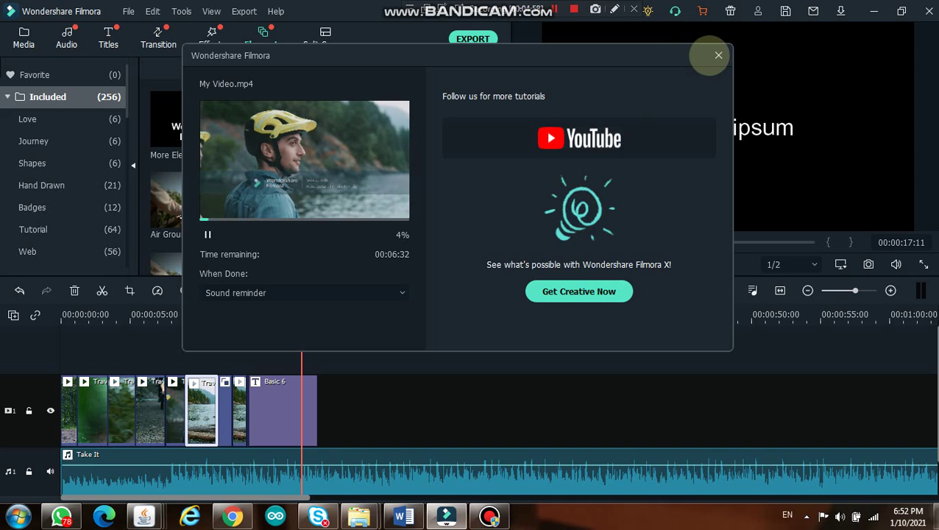
click(718, 54)
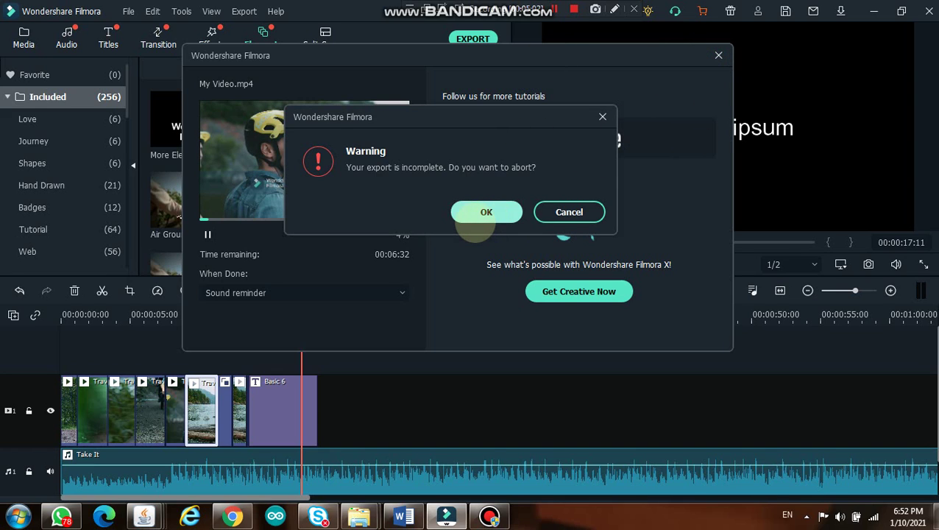
click(474, 221)
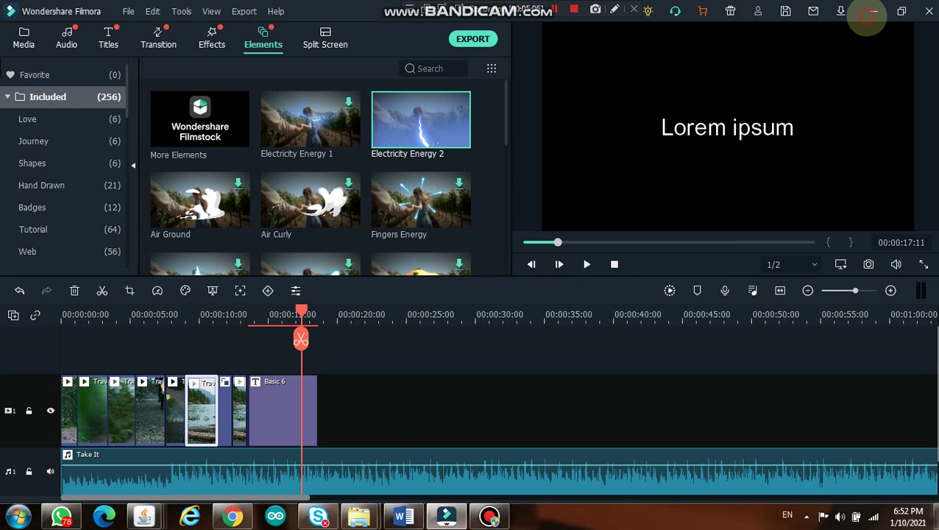
Minimize the Filmora window and the WhatsApp window behind it to bring the browser into view.
click(873, 11)
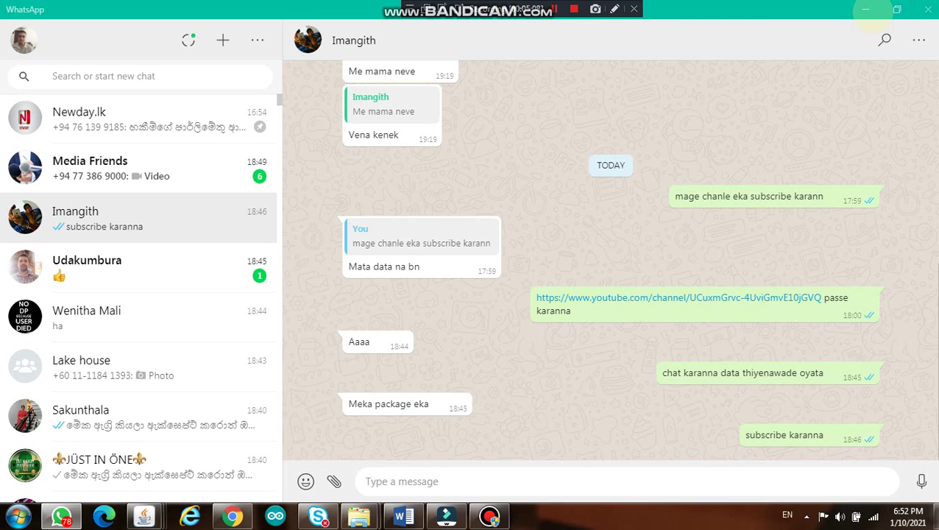
click(866, 11)
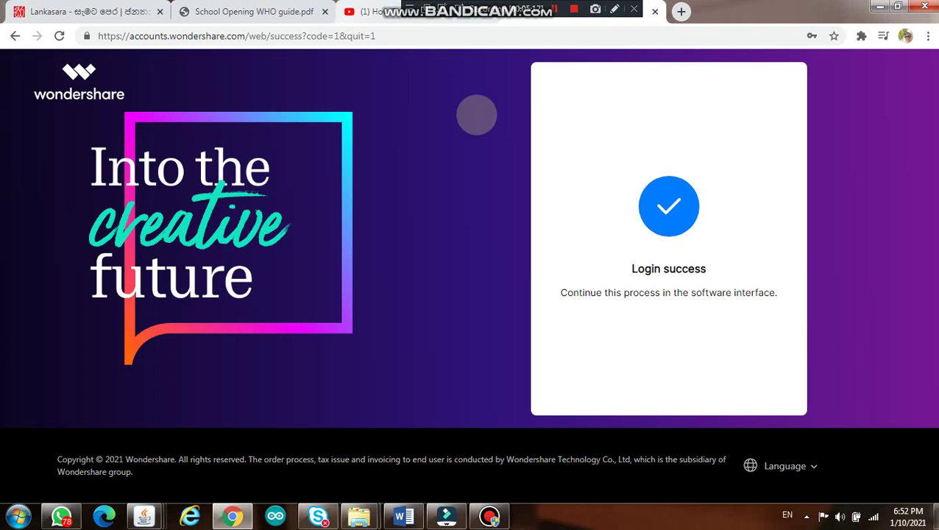
click(618, 142)
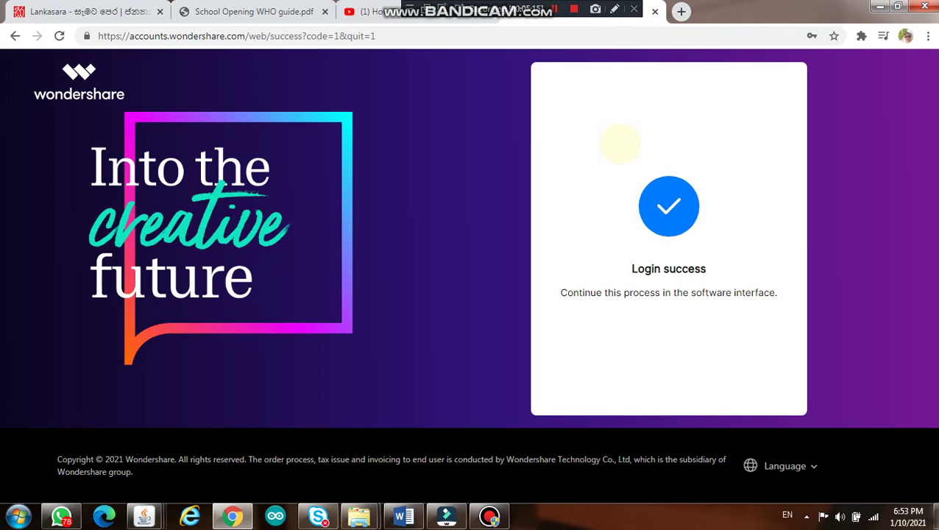